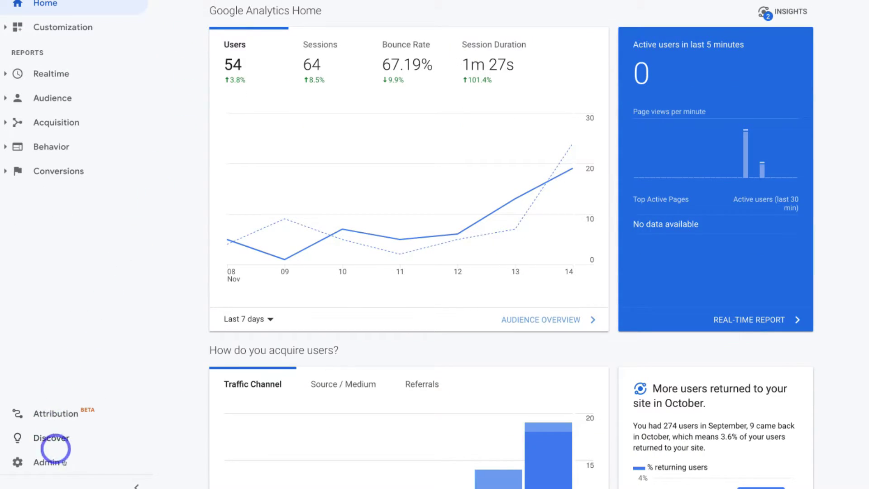
- Use the GA4 Setup Assistant in Admin to create and connect 'thehouseinspector.co.nz - GA4'
{"action": "left_click", "coordinate": [76, 462]}
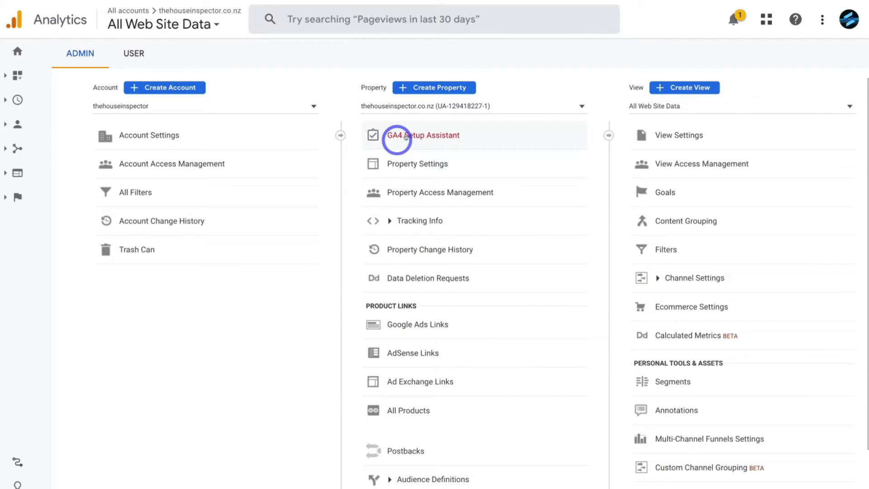
{"action": "left_click", "coordinate": [472, 135]}
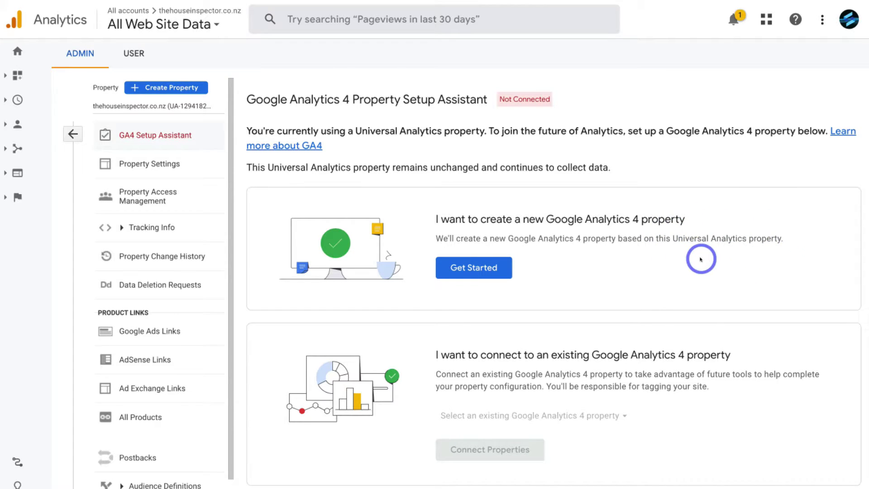
{"action": "left_click", "coordinate": [485, 268]}
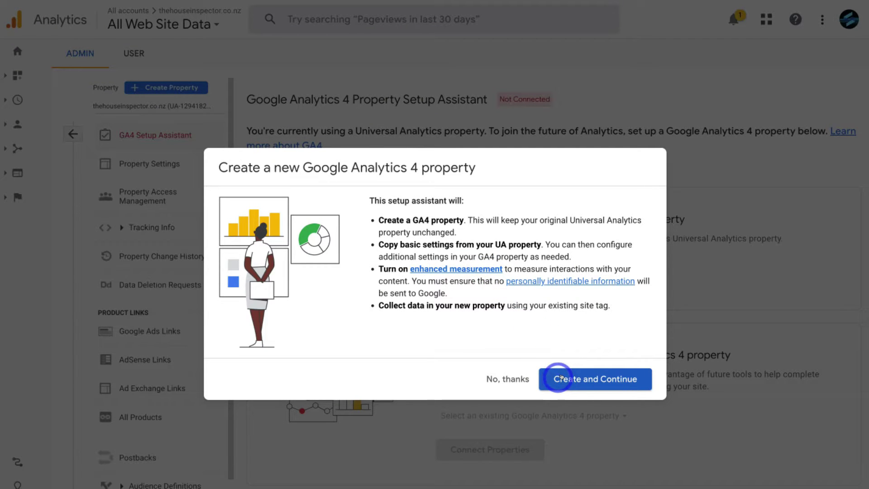
{"action": "left_click", "coordinate": [615, 378]}
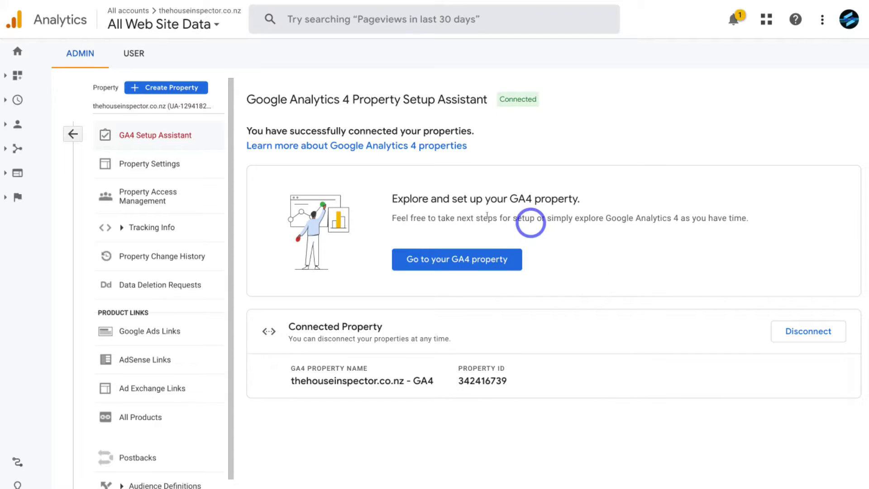
- Switch to the new GA4 property and bring up its Data Streams list under Admin
{"action": "left_click", "coordinate": [486, 263]}
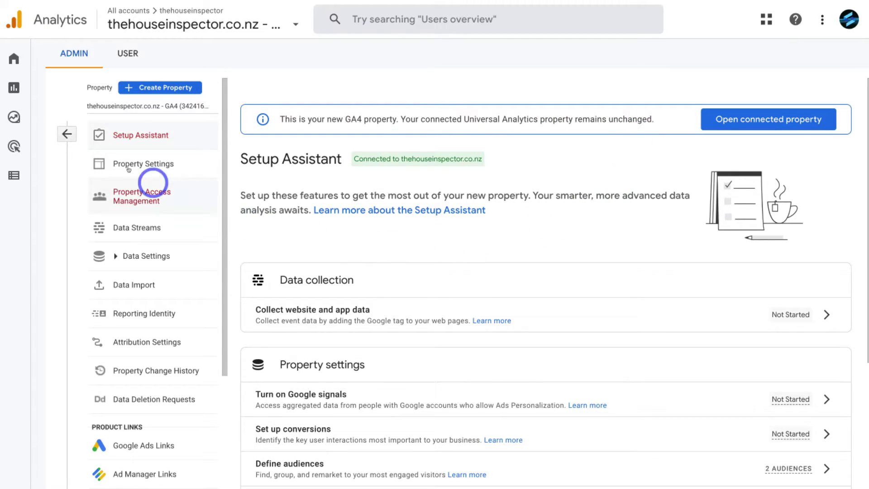
{"action": "mouse_move", "coordinate": [14, 60]}
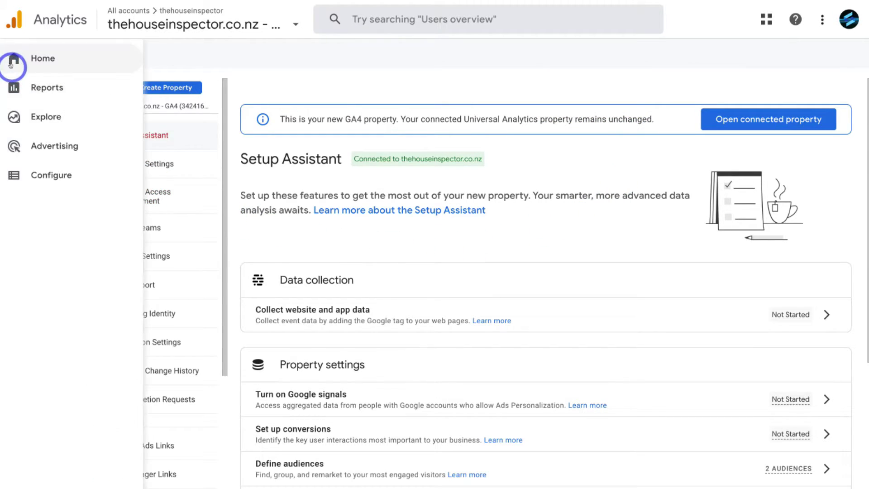
{"action": "left_click", "coordinate": [63, 58]}
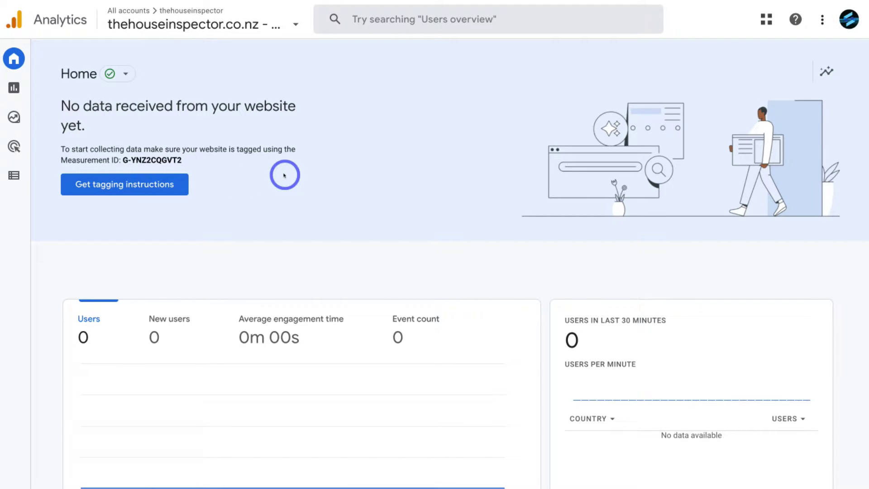
{"action": "mouse_move", "coordinate": [14, 473]}
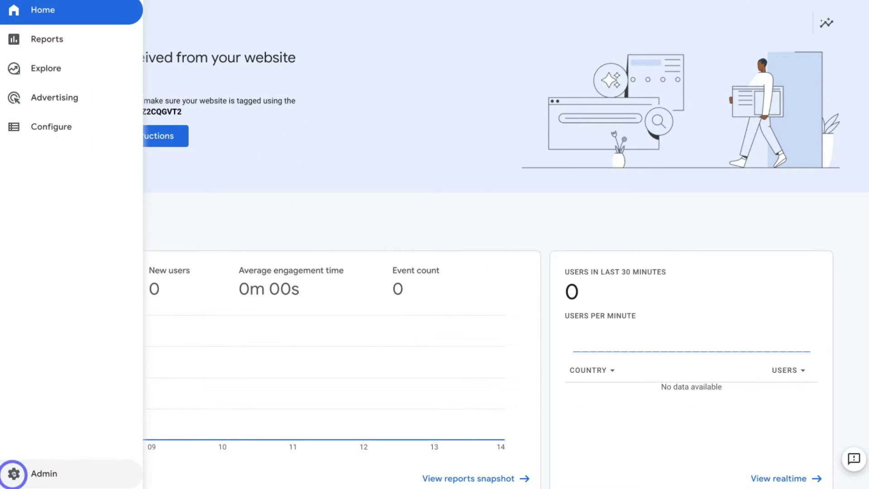
{"action": "left_click", "coordinate": [72, 475]}
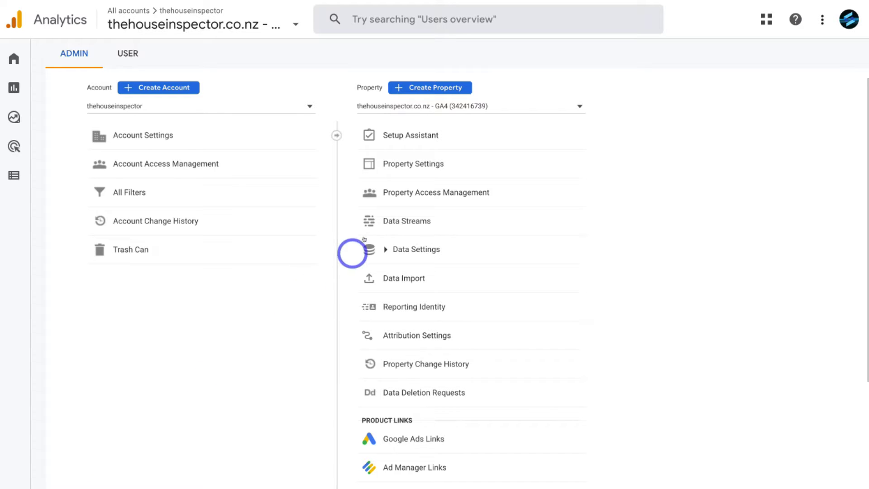
{"action": "left_click", "coordinate": [455, 219]}
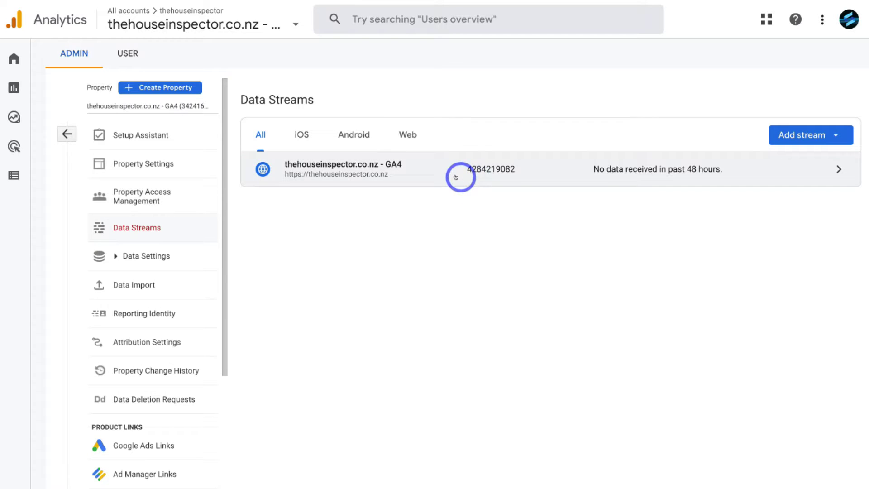
- Open the site's web stream details and show the Google tag code under Install manually
{"action": "left_click", "coordinate": [534, 170]}
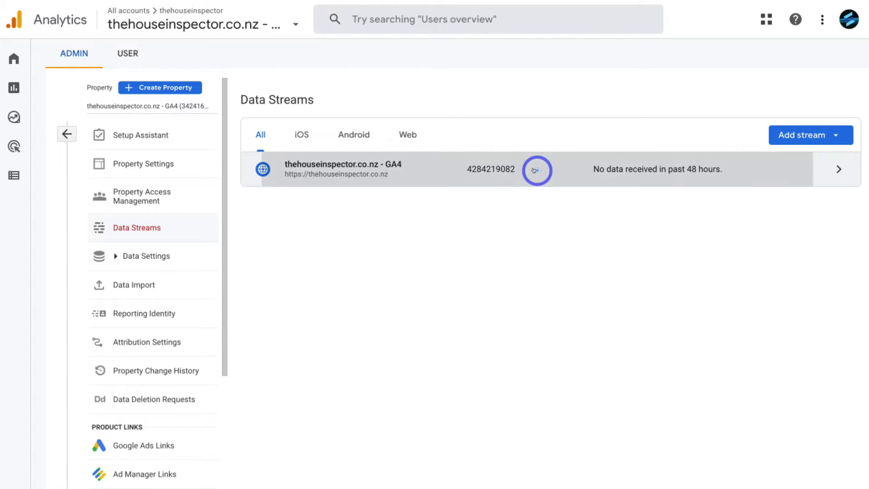
{"action": "scroll", "coordinate": [527, 247], "scroll_direction": "down", "scroll_amount": 3}
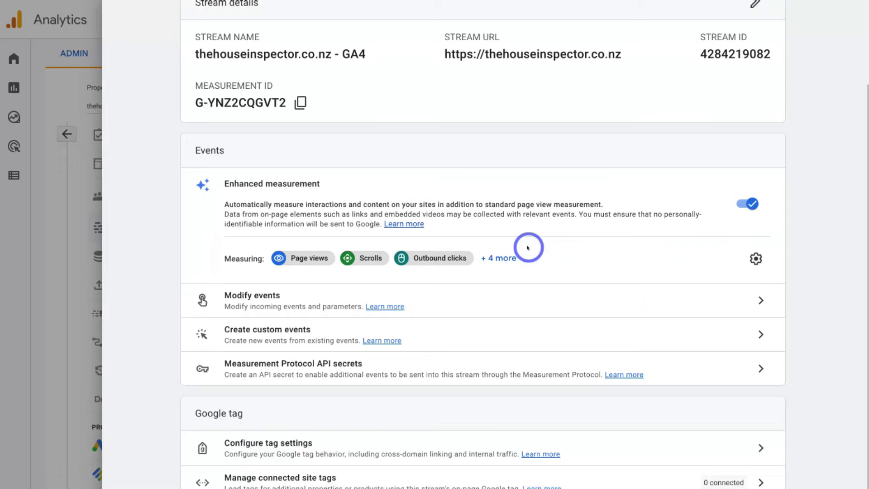
{"action": "scroll", "coordinate": [524, 262], "scroll_direction": "down", "scroll_amount": 2}
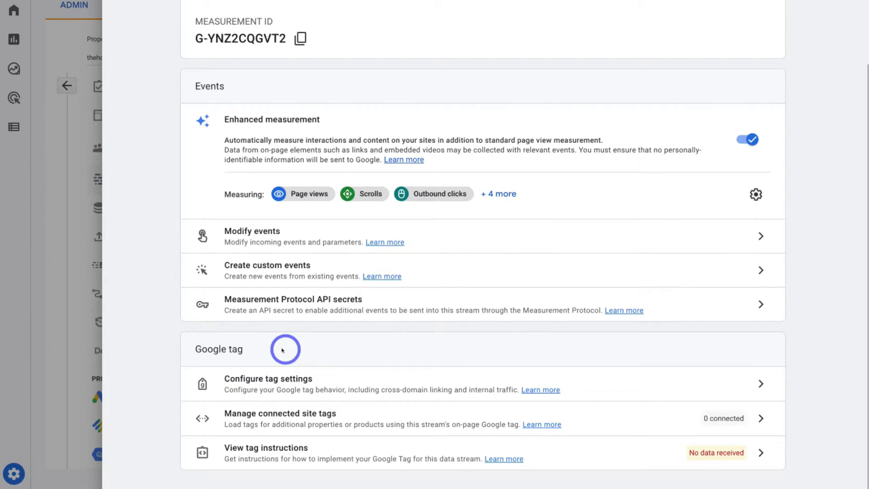
{"action": "left_click", "coordinate": [340, 441]}
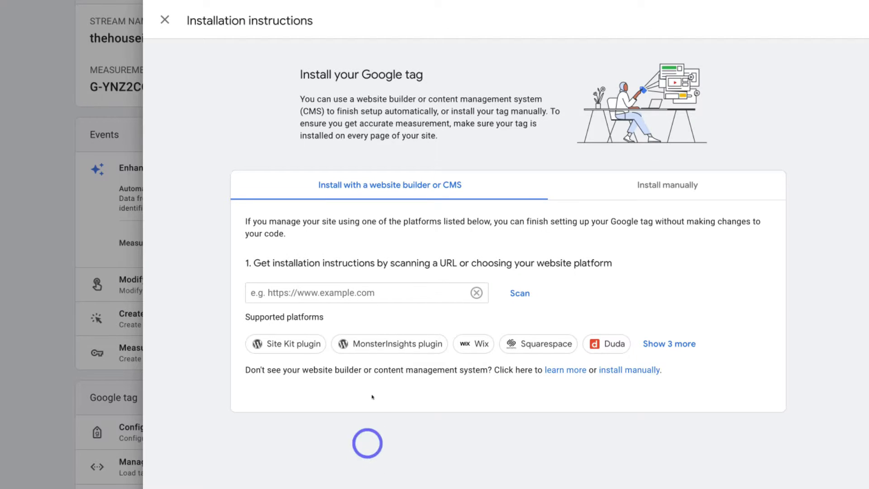
{"action": "left_click", "coordinate": [700, 185]}
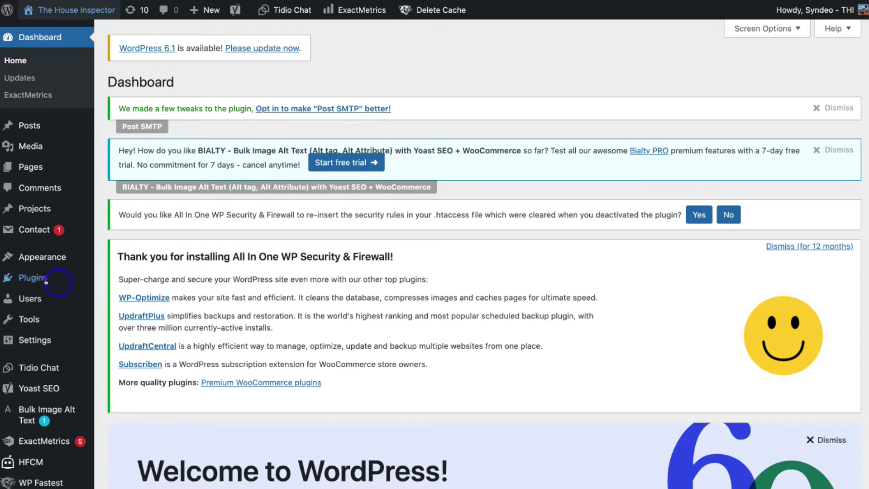
- Search Add Plugins for 'insert headers and footers', then install and activate WPCode
{"action": "mouse_move", "coordinate": [38, 277]}
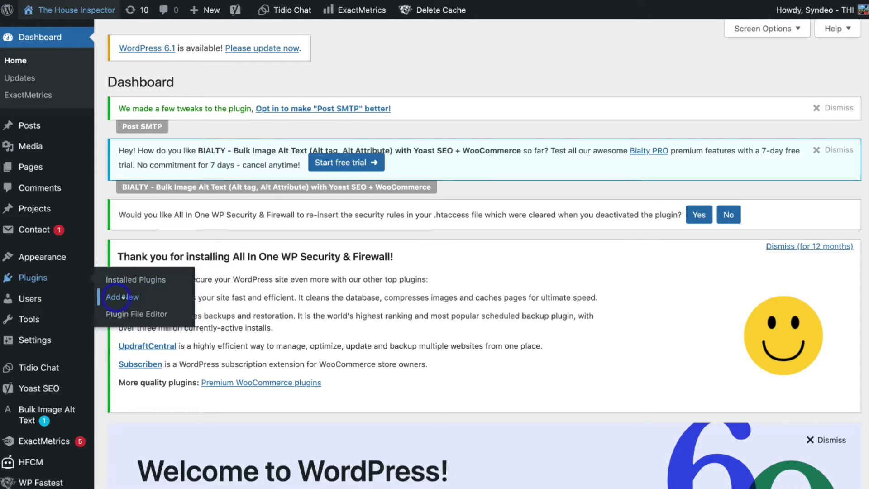
{"action": "left_click", "coordinate": [144, 295]}
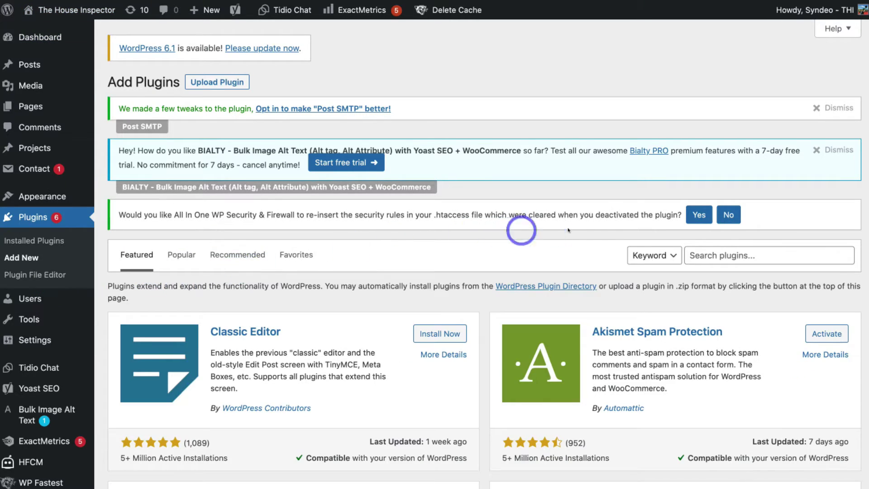
{"action": "left_click", "coordinate": [700, 249]}
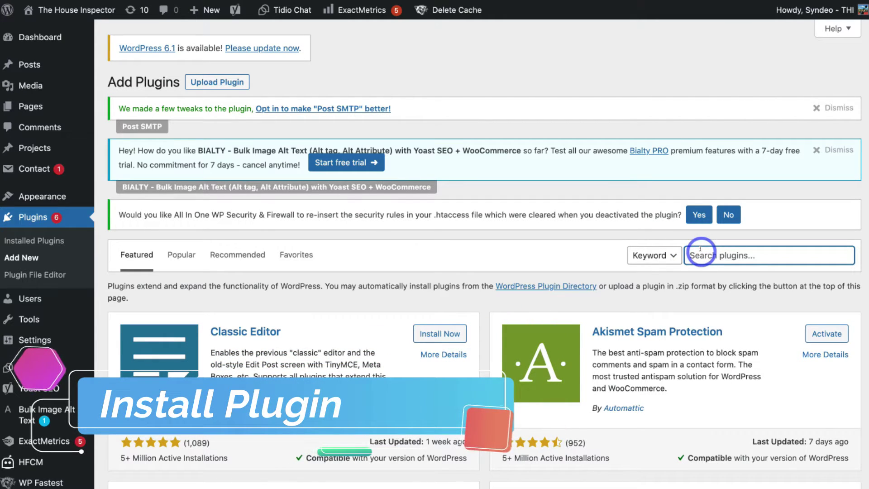
{"action": "type", "text": "insert headers and footers"}
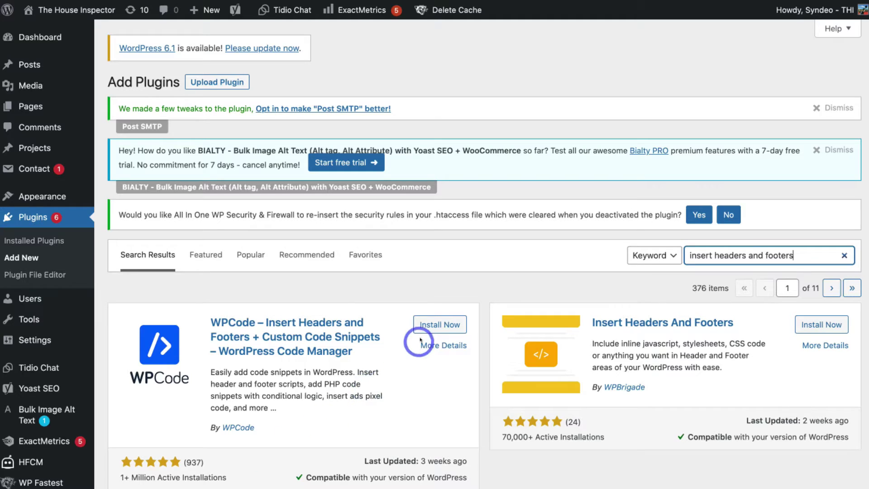
{"action": "left_click", "coordinate": [429, 324]}
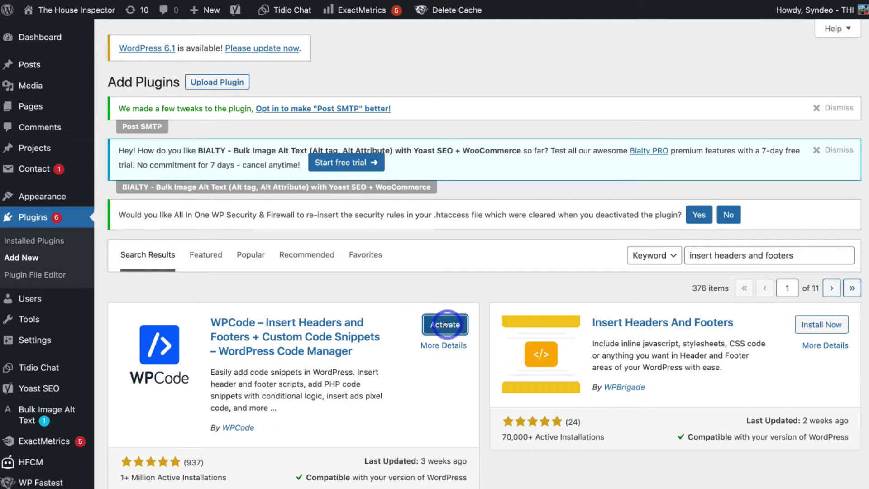
{"action": "left_click", "coordinate": [445, 324]}
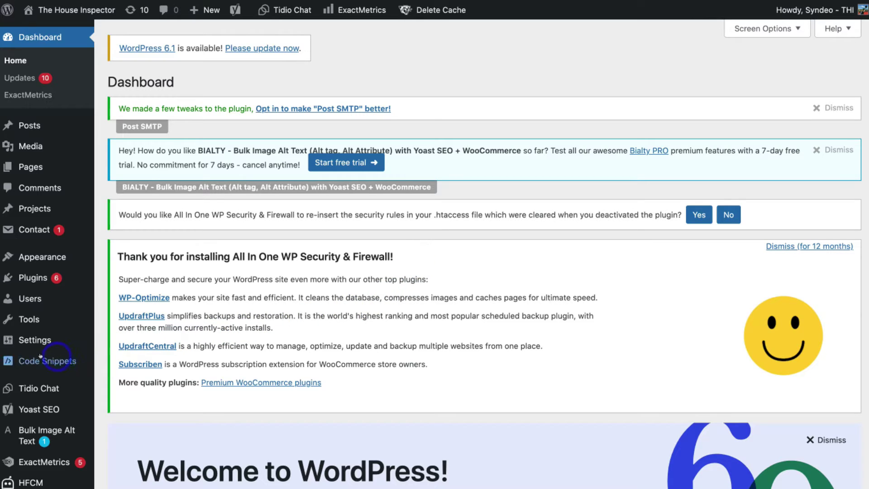
{"action": "mouse_move", "coordinate": [36, 357]}
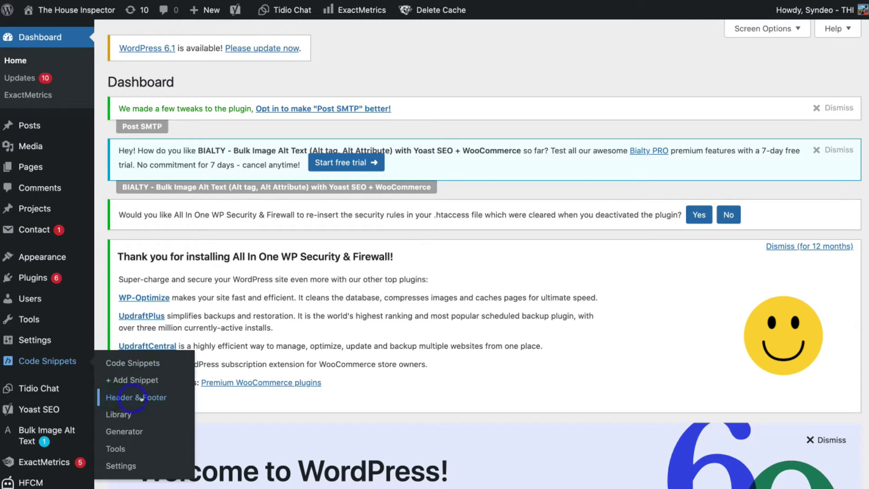
- Paste the copied gtag.js script into WPCode's Global Header box and save the changes
{"action": "left_click", "coordinate": [165, 398]}
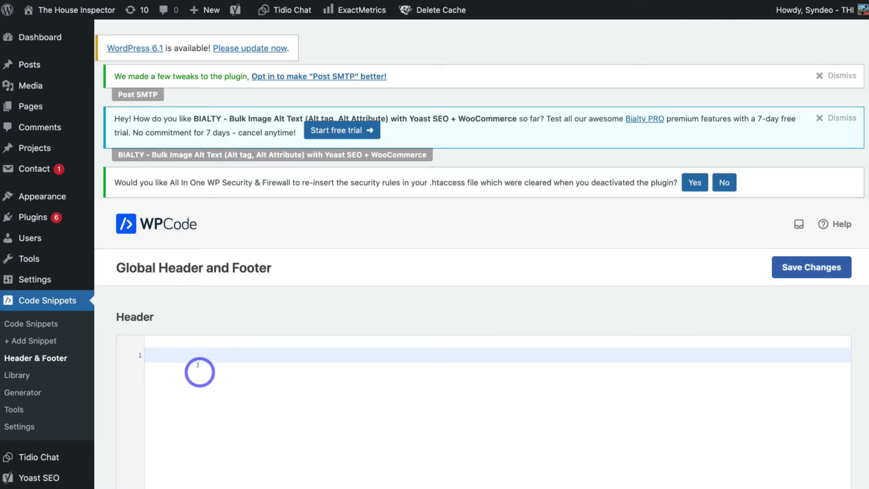
{"action": "right_click", "coordinate": [175, 355]}
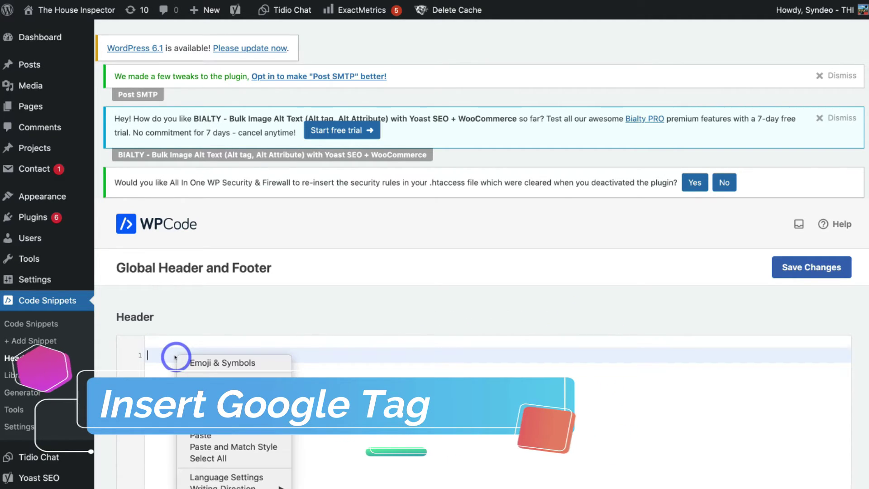
{"action": "left_click", "coordinate": [200, 435]}
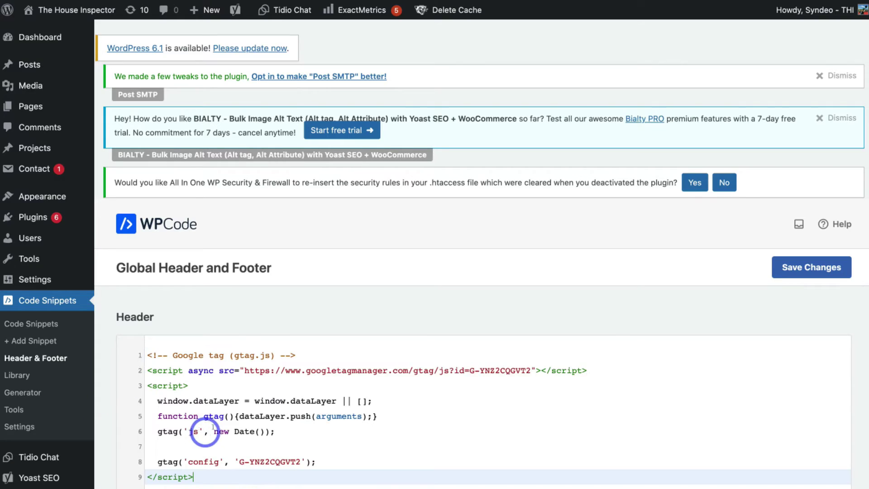
{"action": "left_click", "coordinate": [818, 266]}
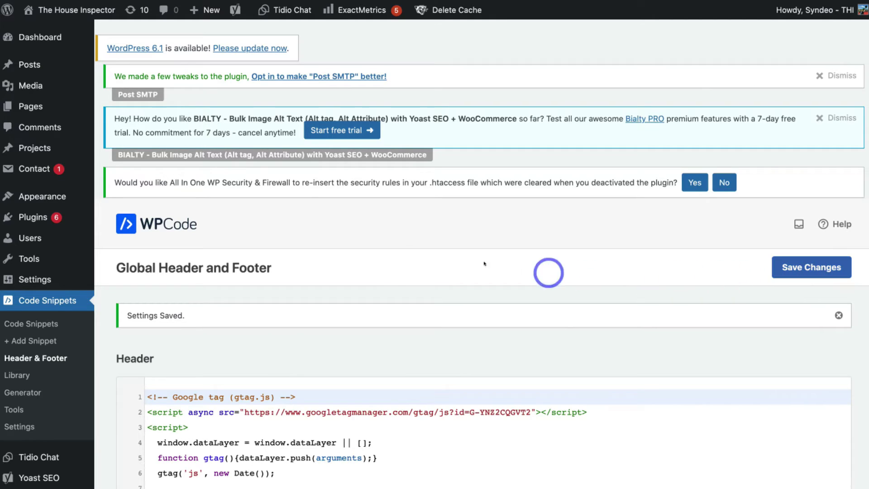
- Visit the live House Inspector site, scroll the homepage, and follow the HOME link
{"action": "mouse_move", "coordinate": [61, 15]}
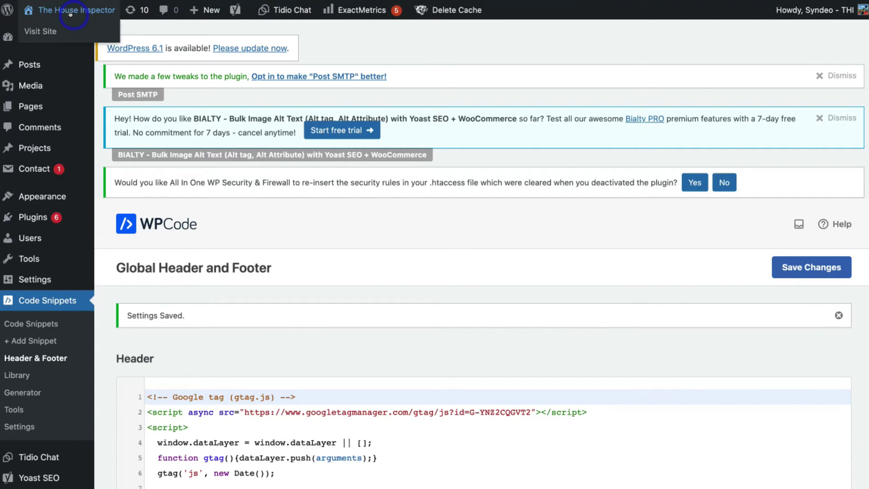
{"action": "left_click", "coordinate": [45, 32]}
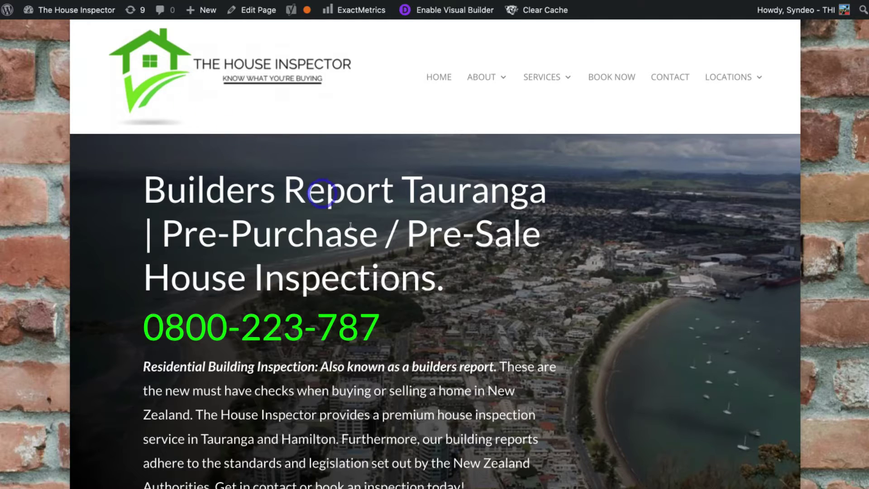
{"action": "scroll", "coordinate": [343, 217], "scroll_direction": "down", "scroll_amount": 7}
{"action": "scroll", "coordinate": [364, 250], "scroll_direction": "down", "scroll_amount": 6}
{"action": "scroll", "coordinate": [362, 248], "scroll_direction": "up", "scroll_amount": 12}
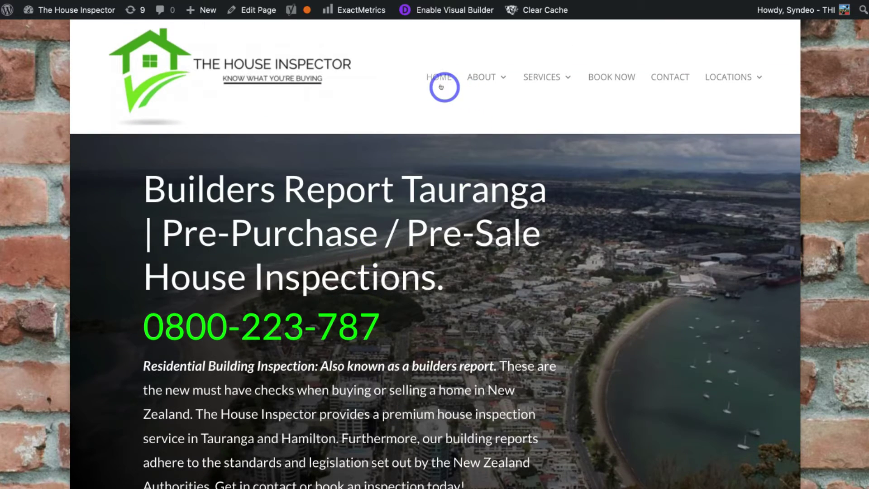
{"action": "left_click", "coordinate": [441, 86]}
{"action": "mouse_move", "coordinate": [566, 108]}
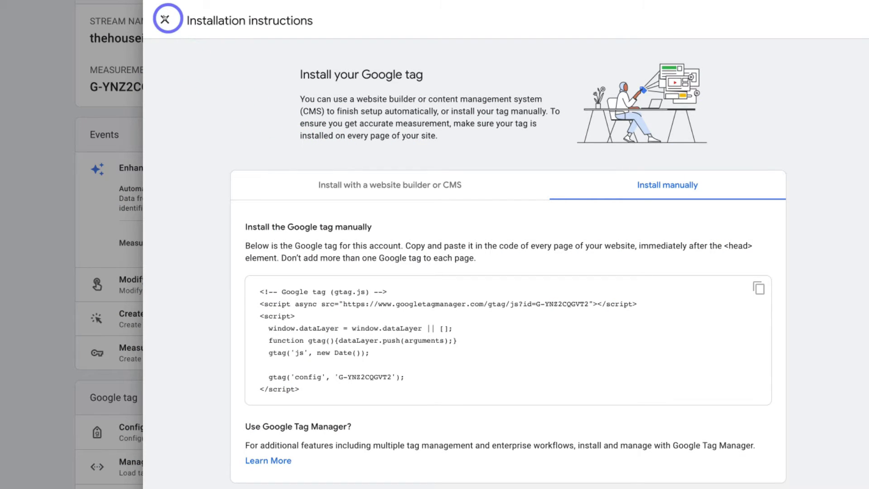
- Close the tag instructions and web stream panels, returning to the GA4 Home showing 1 user
{"action": "left_click", "coordinate": [165, 19]}
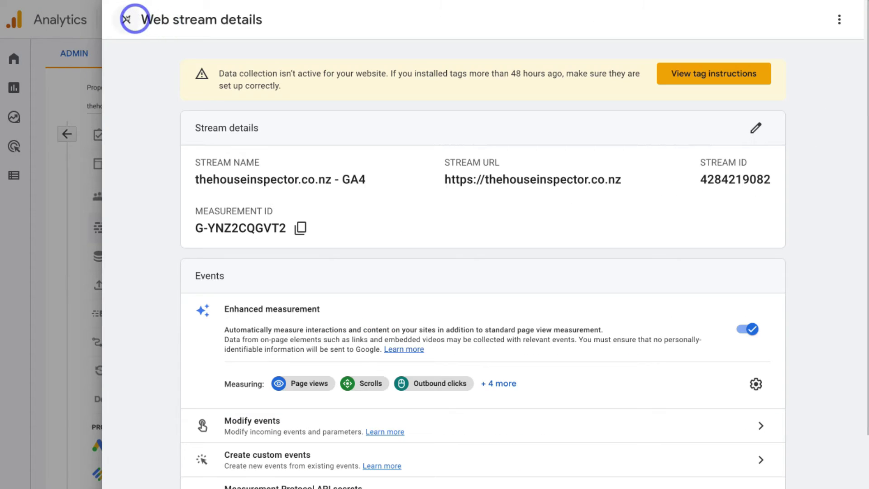
{"action": "left_click", "coordinate": [127, 19]}
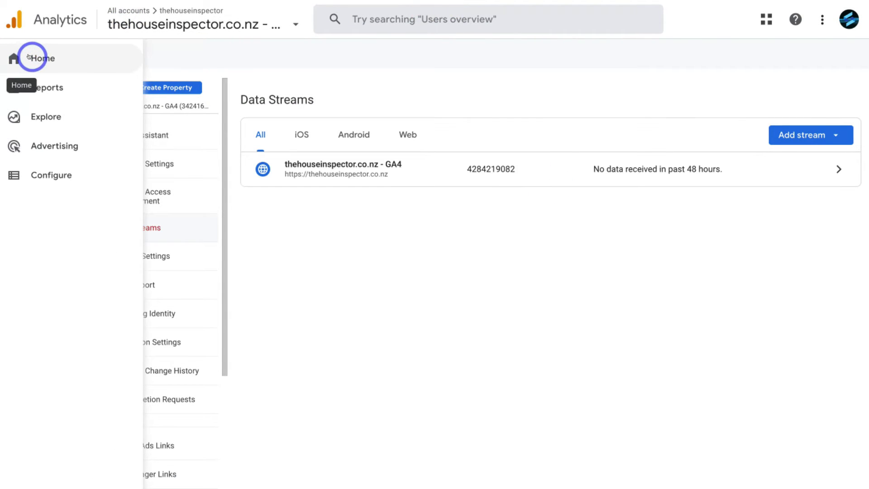
{"action": "left_click", "coordinate": [31, 56]}
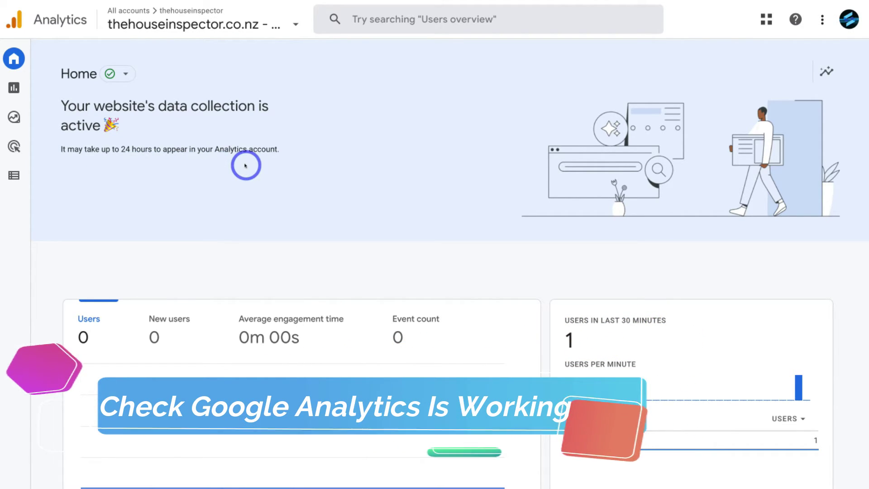
{"action": "scroll", "coordinate": [495, 248], "scroll_direction": "down", "scroll_amount": 2}
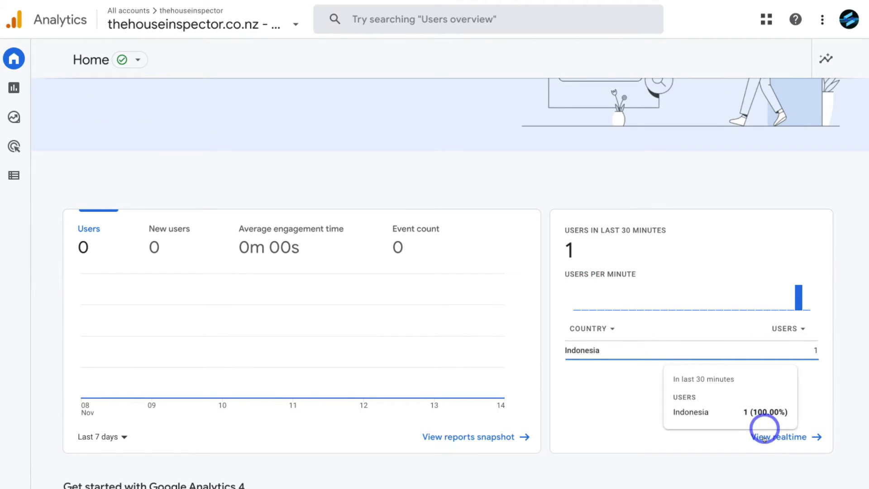
- Check the Realtime report: 1 desktop user and three site pages with 1 view each
{"action": "left_click", "coordinate": [795, 437]}
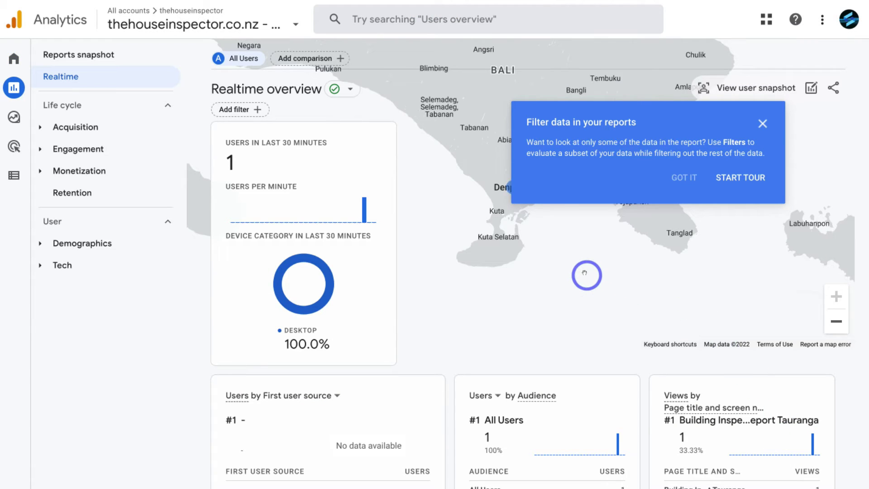
{"action": "scroll", "coordinate": [586, 274], "scroll_direction": "down", "scroll_amount": 3}
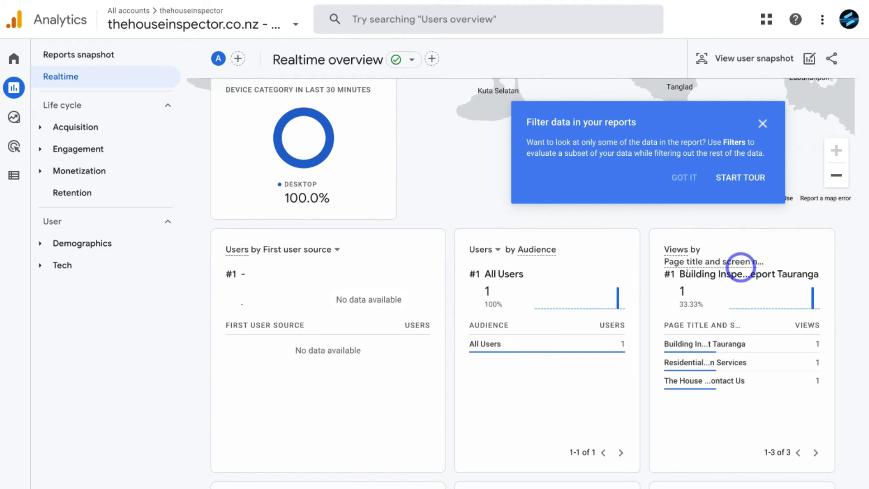
{"action": "mouse_move", "coordinate": [692, 337]}
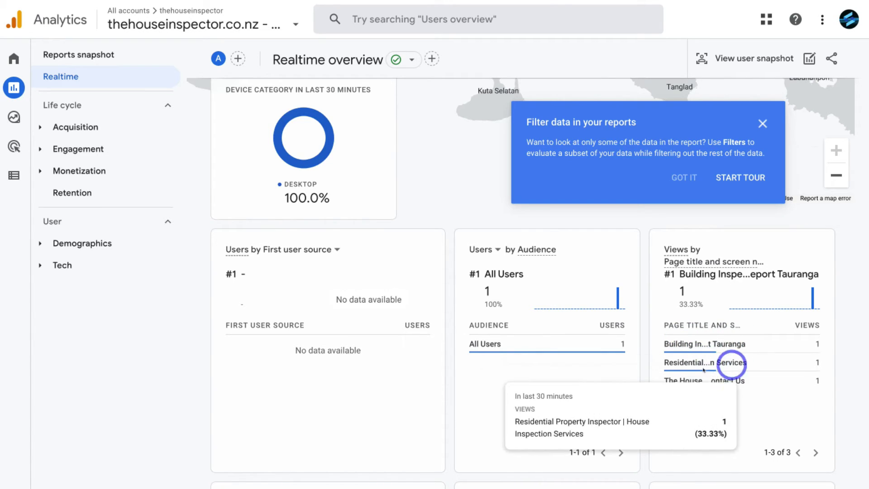
{"action": "mouse_move", "coordinate": [713, 379]}
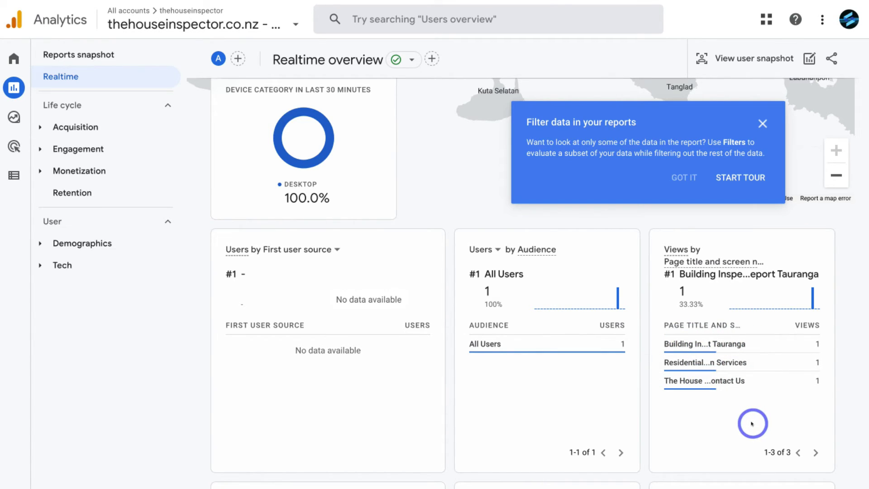